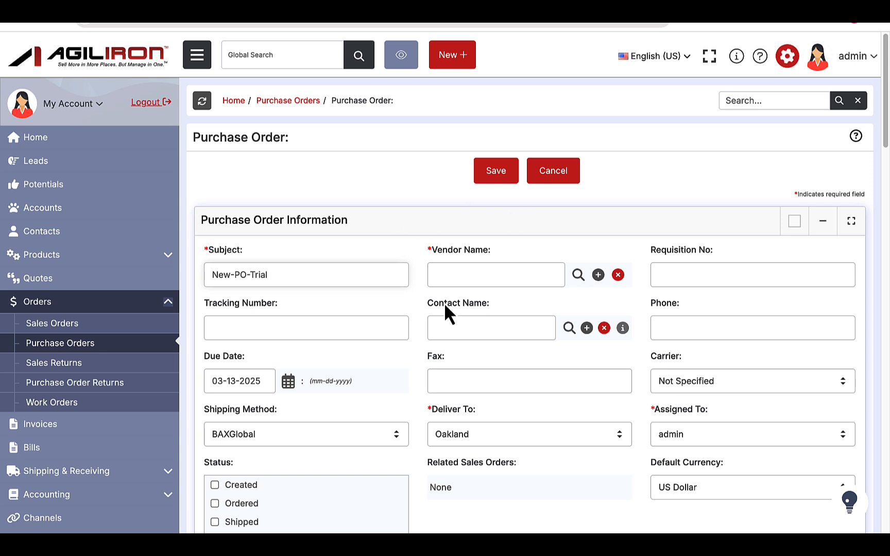
Step: Set the purchase order's vendor to Trend Micro, Inc
{"action": "left_click", "coordinate": [491, 281]}
{"action": "type", "text": "trend"}
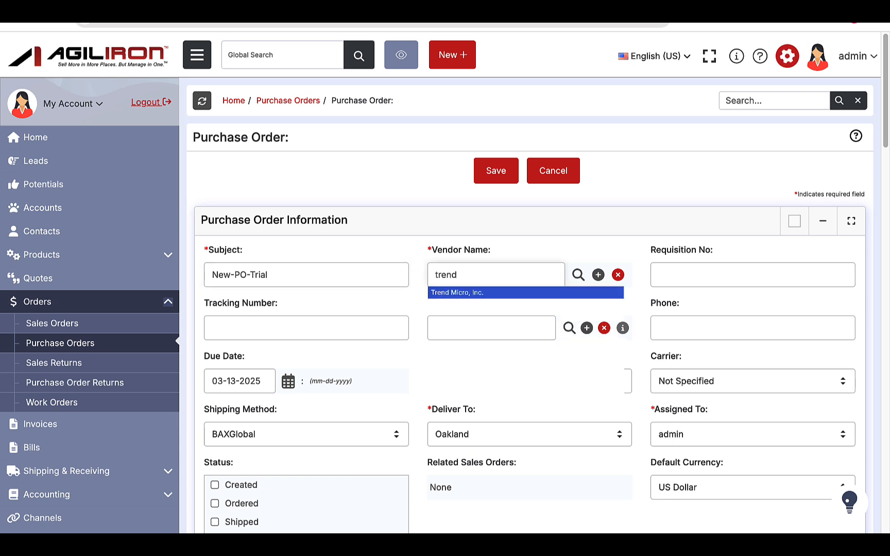
{"action": "left_click", "coordinate": [505, 295]}
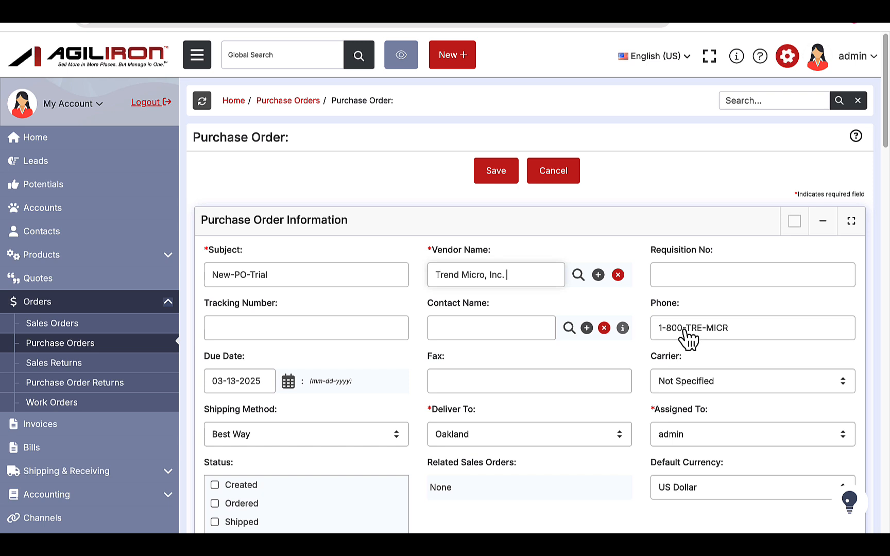
{"action": "scroll", "coordinate": [686, 330], "scroll_direction": "down", "scroll_amount": 3}
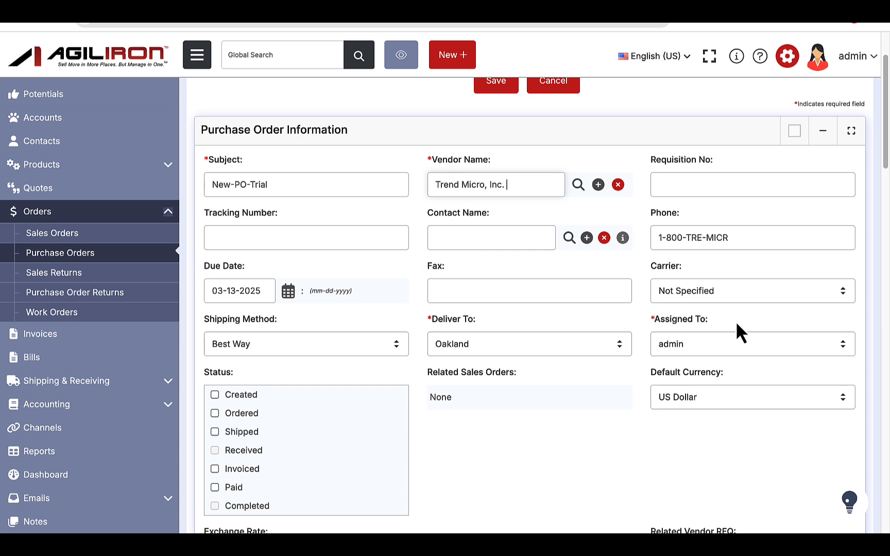
{"action": "scroll", "coordinate": [734, 320], "scroll_direction": "up", "scroll_amount": 1}
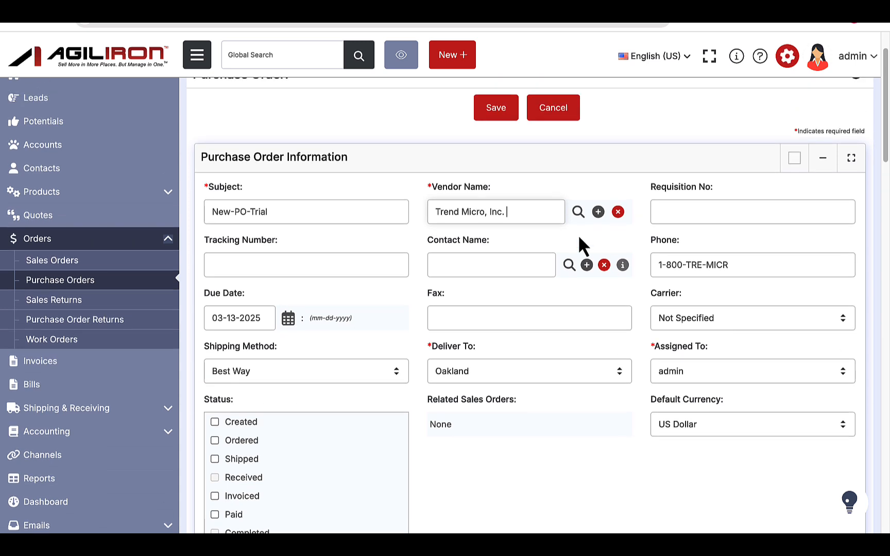
Step: Look up vendors in the vendor search window, filtering the list to names starting with T
{"action": "left_click", "coordinate": [577, 212]}
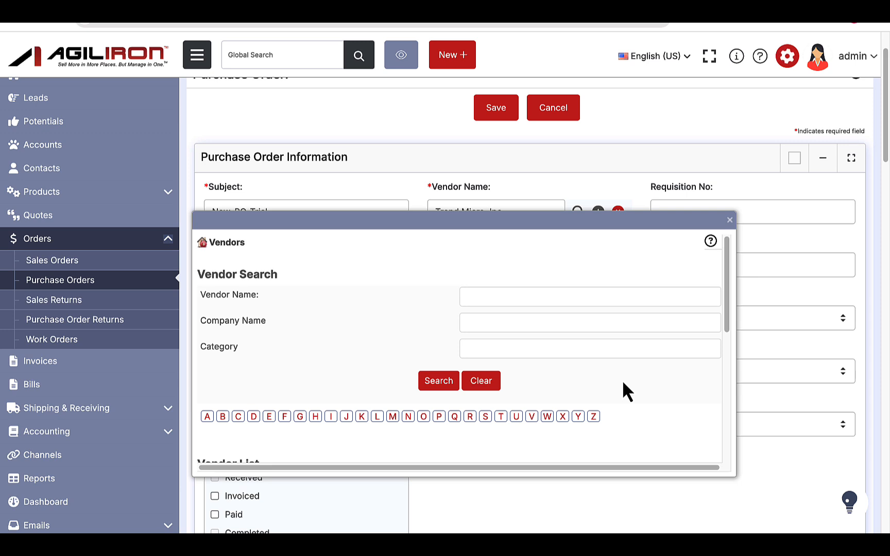
{"action": "scroll", "coordinate": [624, 384], "scroll_direction": "down", "scroll_amount": 1}
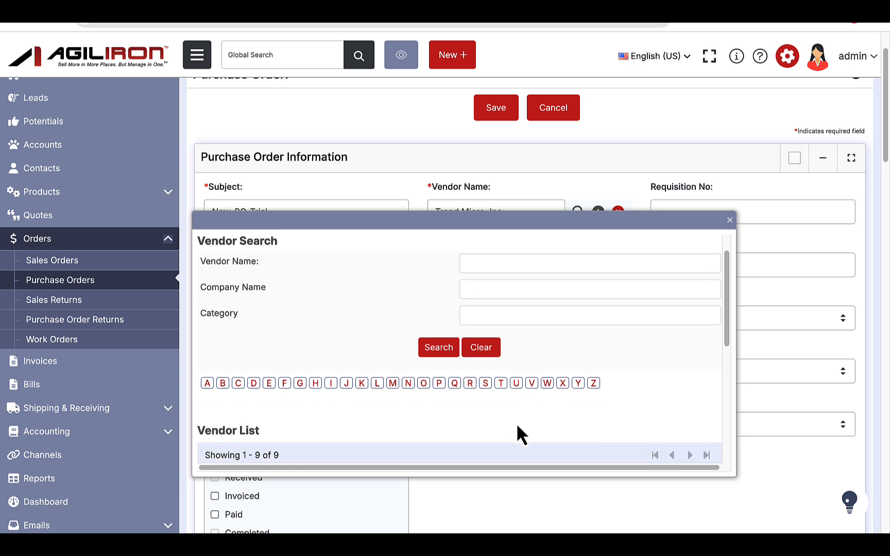
{"action": "scroll", "coordinate": [516, 423], "scroll_direction": "down", "scroll_amount": 1}
{"action": "left_click", "coordinate": [501, 379]}
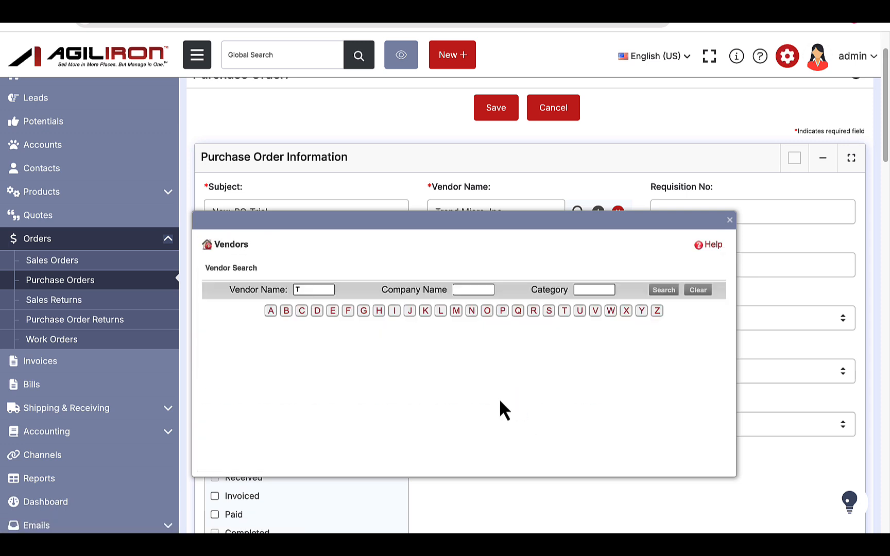
{"action": "scroll", "coordinate": [499, 404], "scroll_direction": "down", "scroll_amount": 2}
{"action": "scroll", "coordinate": [482, 343], "scroll_direction": "down", "scroll_amount": 2}
{"action": "scroll", "coordinate": [484, 344], "scroll_direction": "down", "scroll_amount": 1}
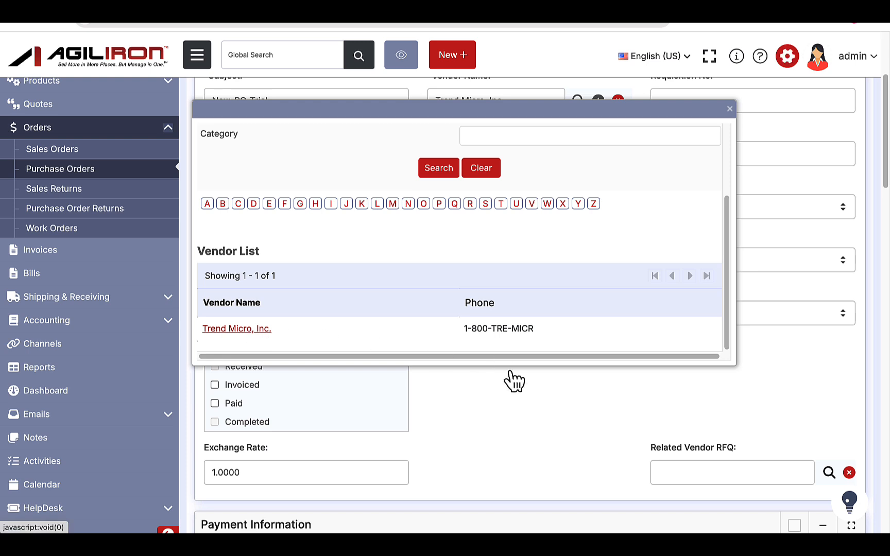
{"action": "scroll", "coordinate": [378, 268], "scroll_direction": "up", "scroll_amount": 2}
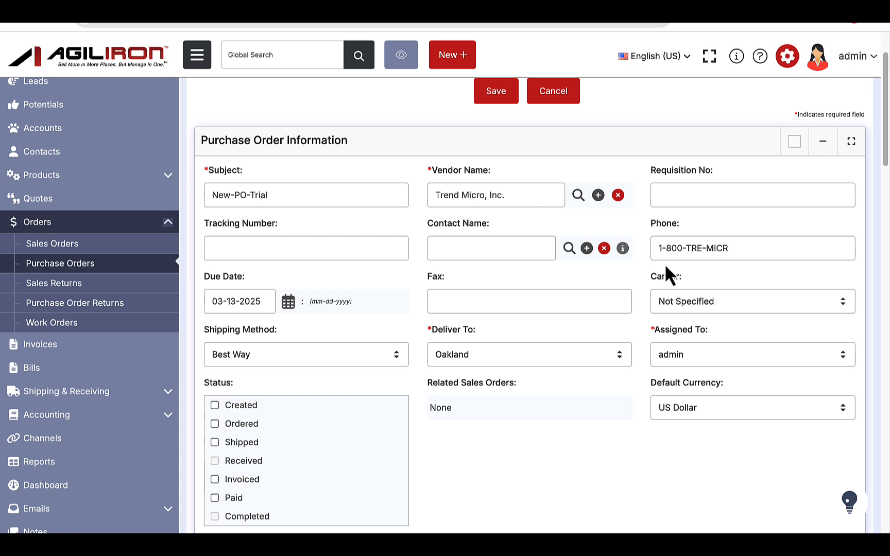
Step: Review the purchase order's general fields, payment information and billing and shipping addresses
{"action": "scroll", "coordinate": [665, 264], "scroll_direction": "down", "scroll_amount": 1}
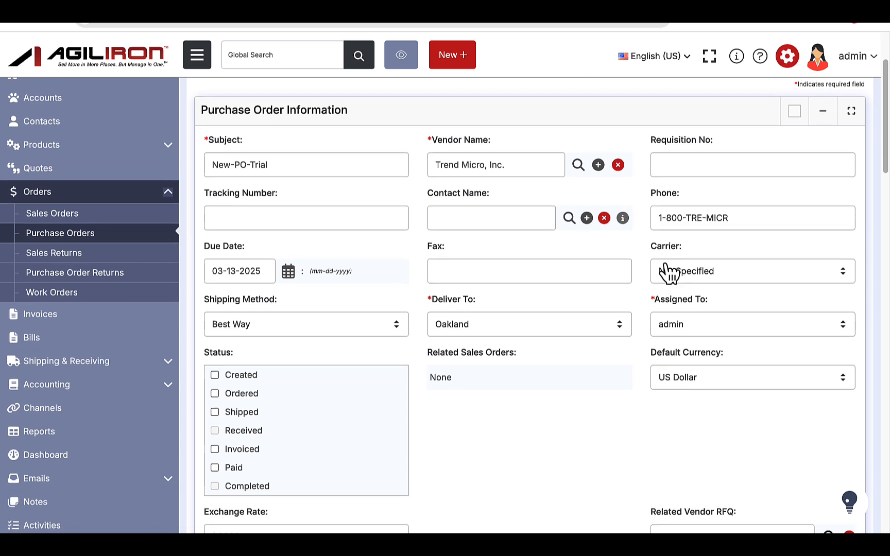
{"action": "scroll", "coordinate": [667, 272], "scroll_direction": "down", "scroll_amount": 1}
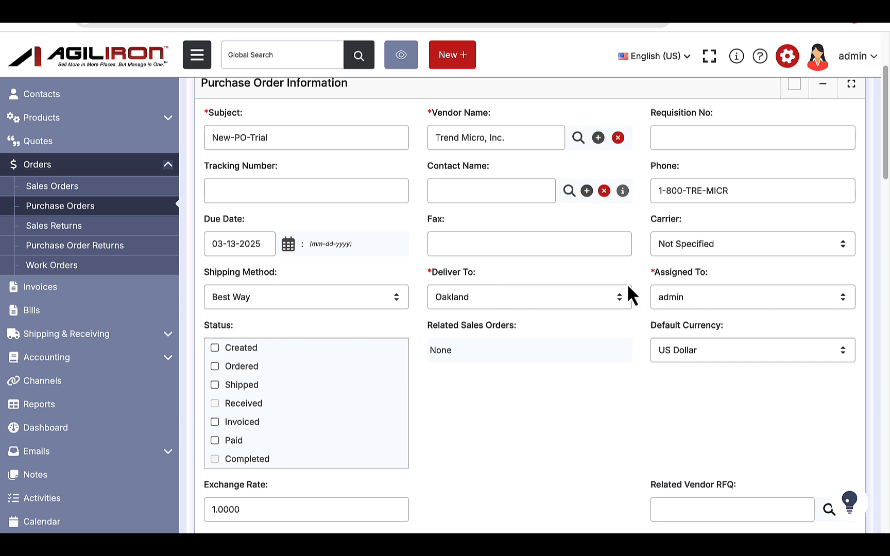
{"action": "scroll", "coordinate": [628, 287], "scroll_direction": "down", "scroll_amount": 3}
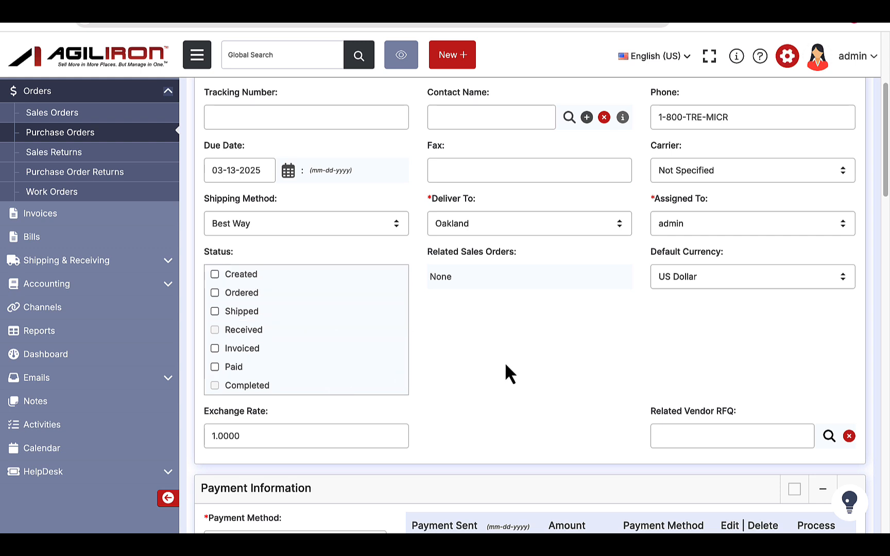
{"action": "scroll", "coordinate": [507, 366], "scroll_direction": "down", "scroll_amount": 3}
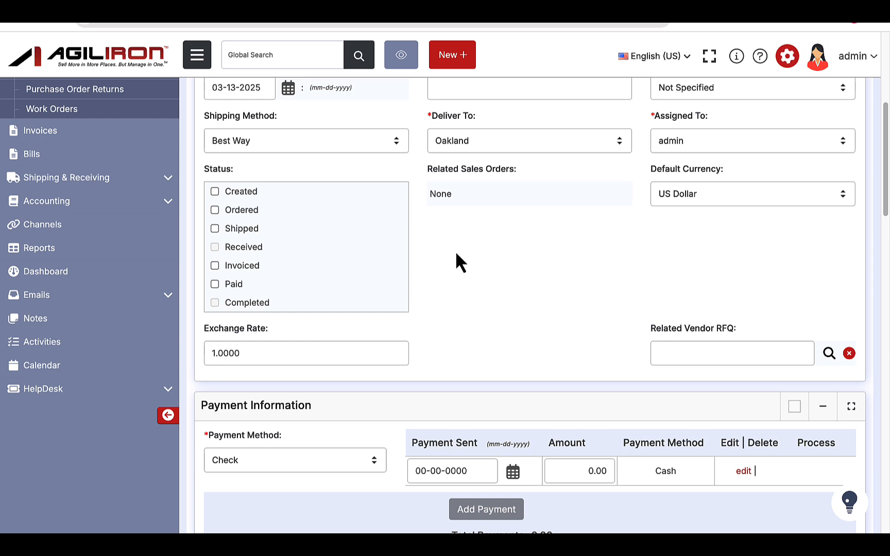
{"action": "scroll", "coordinate": [491, 254], "scroll_direction": "down", "scroll_amount": 4}
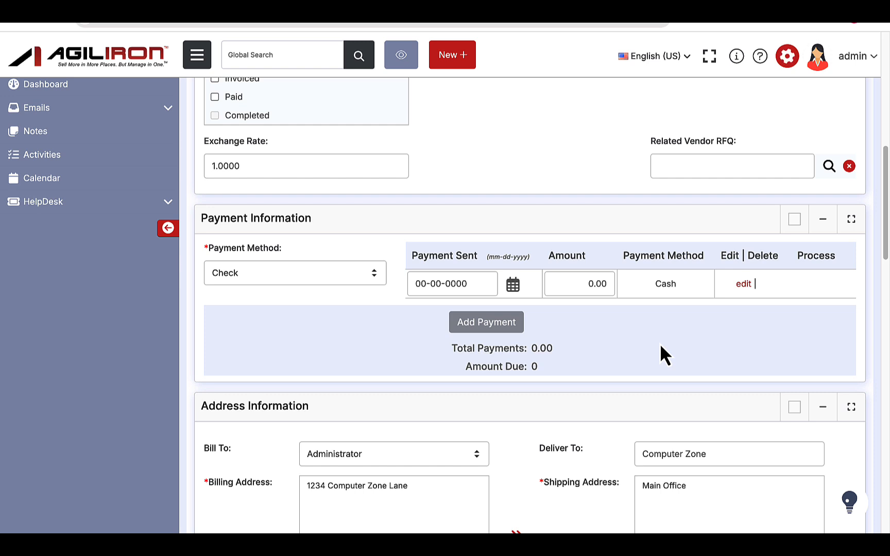
{"action": "scroll", "coordinate": [660, 344], "scroll_direction": "down", "scroll_amount": 4}
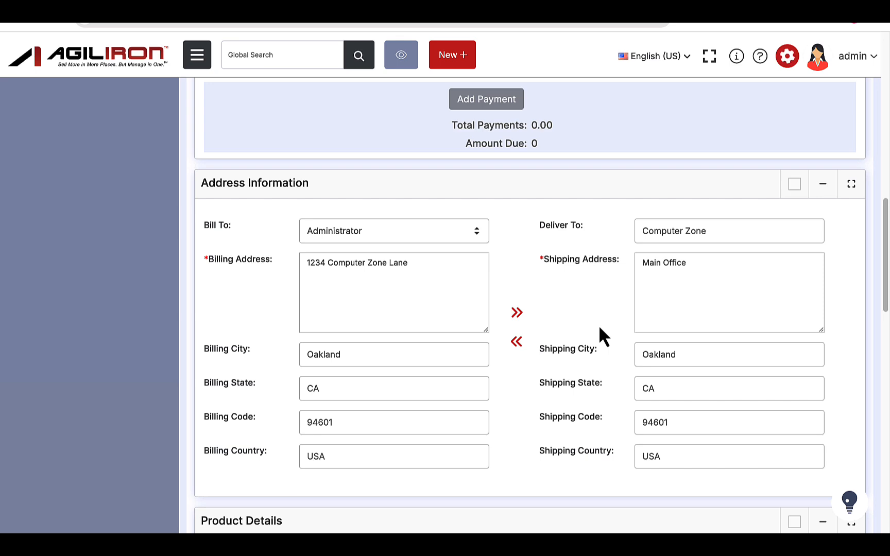
Step: Change the purchase order's Deliver To location to San Diego and check the shipping address
{"action": "scroll", "coordinate": [599, 324], "scroll_direction": "up", "scroll_amount": 10}
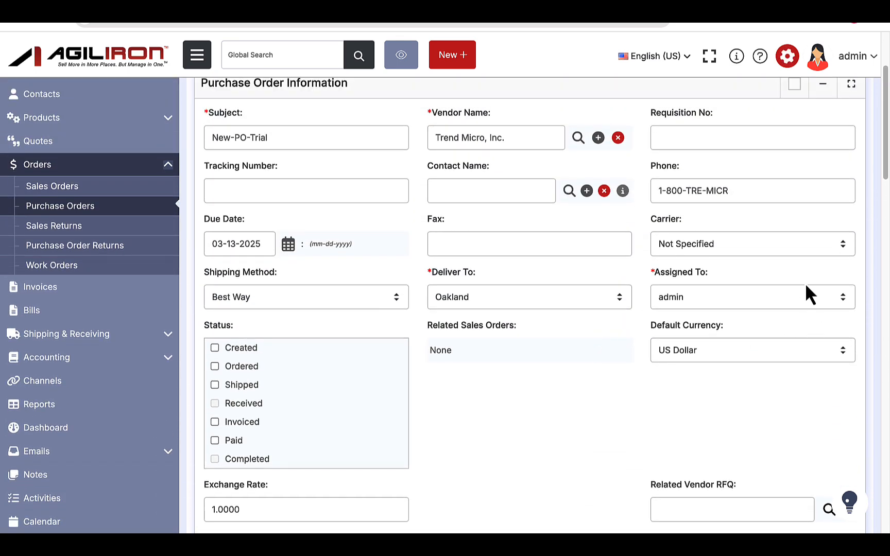
{"action": "left_click", "coordinate": [598, 307]}
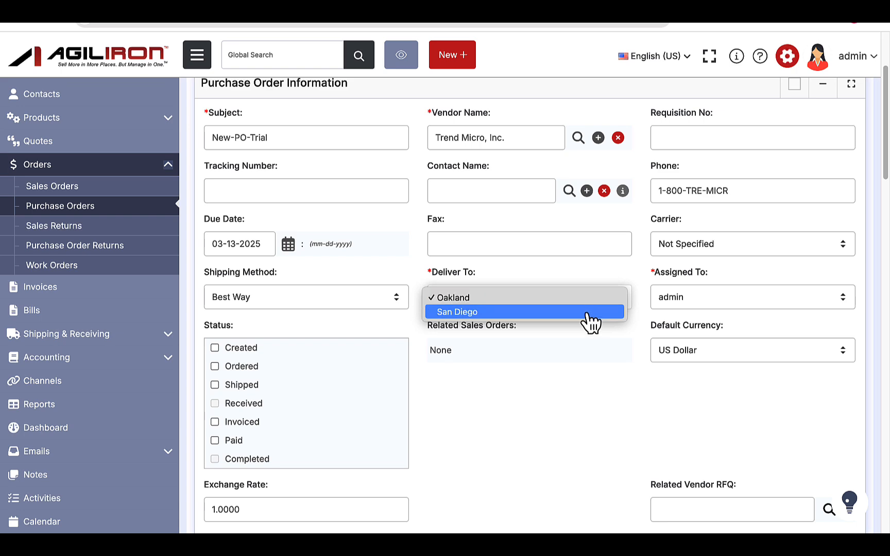
{"action": "left_click", "coordinate": [588, 316]}
{"action": "scroll", "coordinate": [590, 378], "scroll_direction": "down", "scroll_amount": 10}
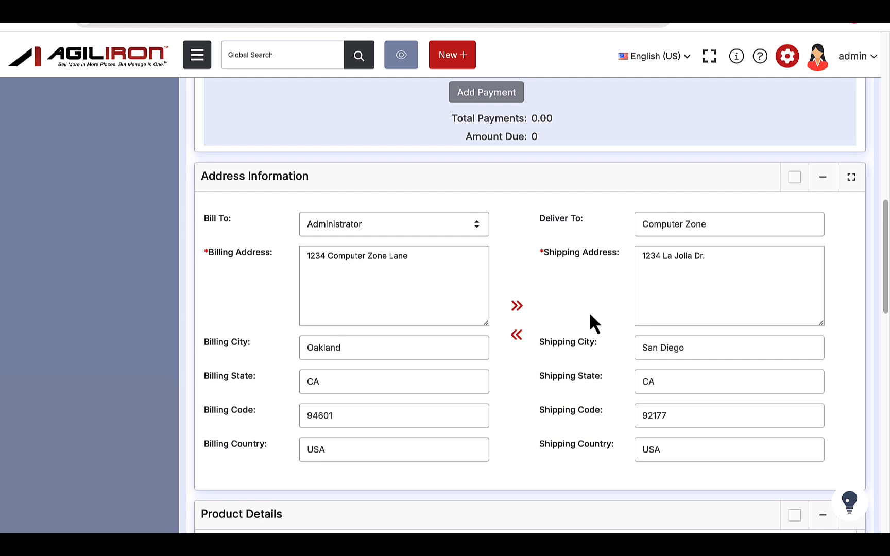
Step: Find "altec" and select Altec Speakers (Acc-alt-spkr) as the product on the first line of the product details
{"action": "scroll", "coordinate": [595, 341], "scroll_direction": "down", "scroll_amount": 6}
{"action": "mouse_move", "coordinate": [590, 500]}
{"action": "left_mouse_down"}
{"action": "mouse_move", "coordinate": [617, 500]}
{"action": "mouse_move", "coordinate": [589, 500]}
{"action": "left_mouse_up"}
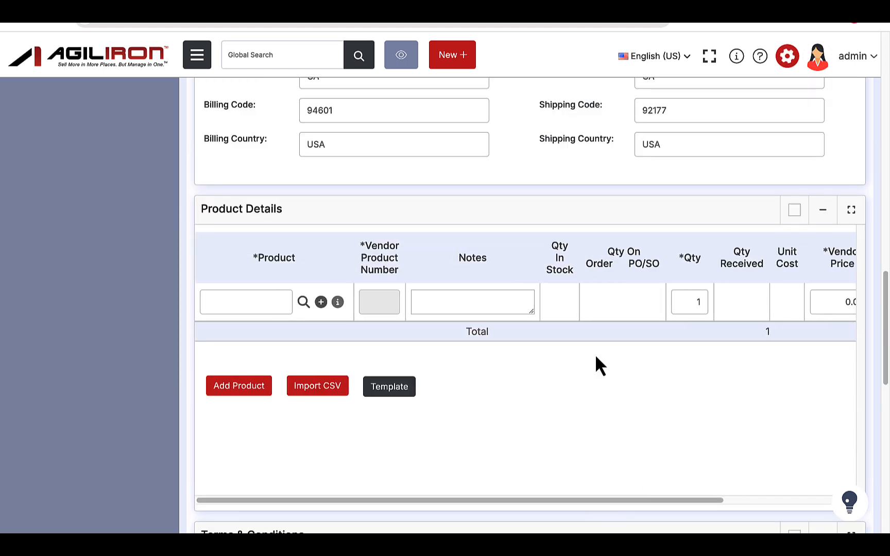
{"action": "left_click", "coordinate": [232, 309]}
{"action": "type", "text": "altec"}
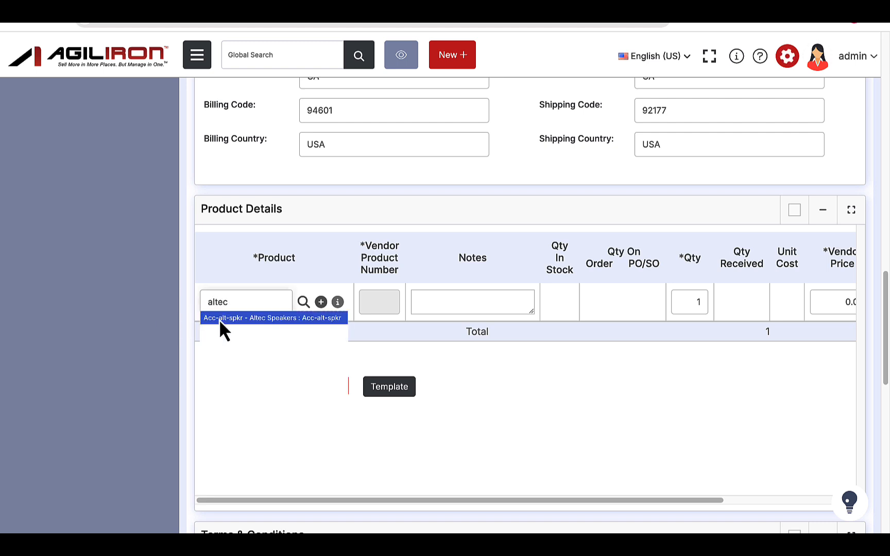
{"action": "left_click", "coordinate": [219, 319]}
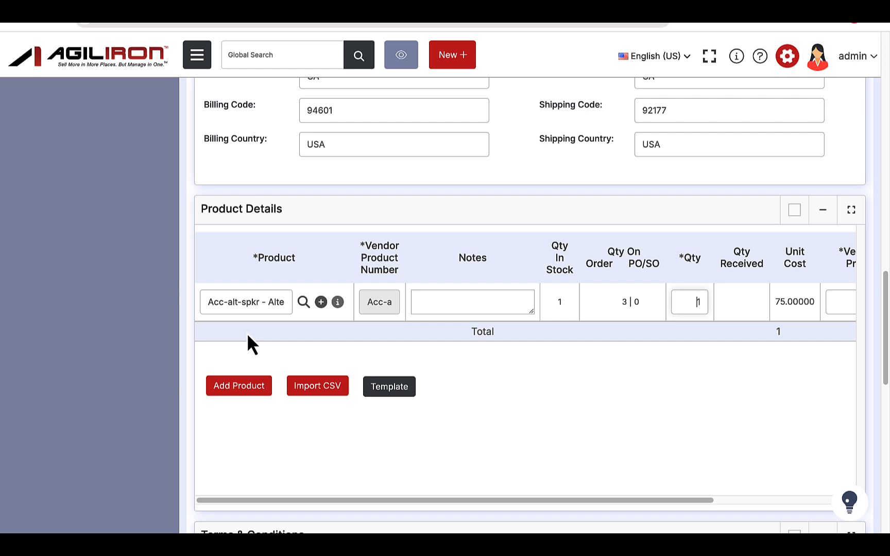
Step: Enter "Notes" as the Altec Speakers line's note and set its quantity to 10
{"action": "left_click", "coordinate": [441, 311]}
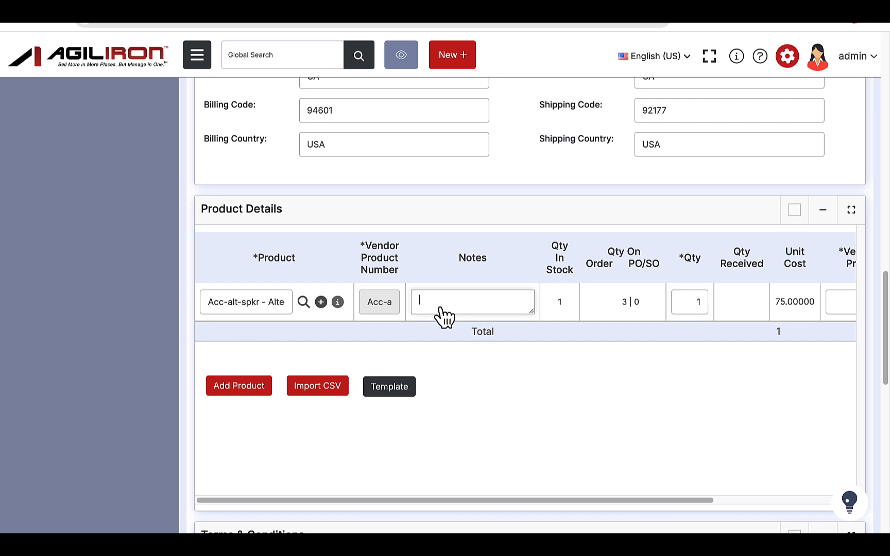
{"action": "type", "text": "Notes"}
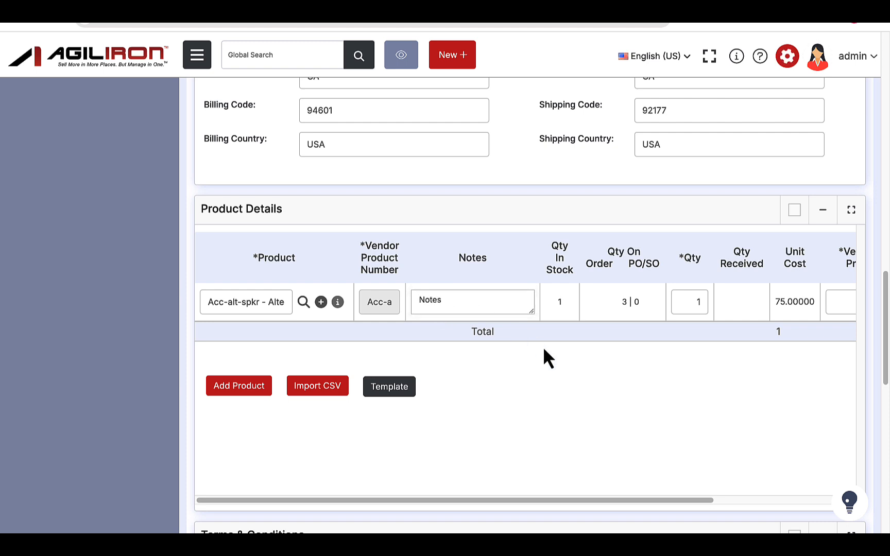
{"action": "left_click", "coordinate": [701, 308]}
{"action": "type", "text": "0"}
{"action": "left_click", "coordinate": [664, 350]}
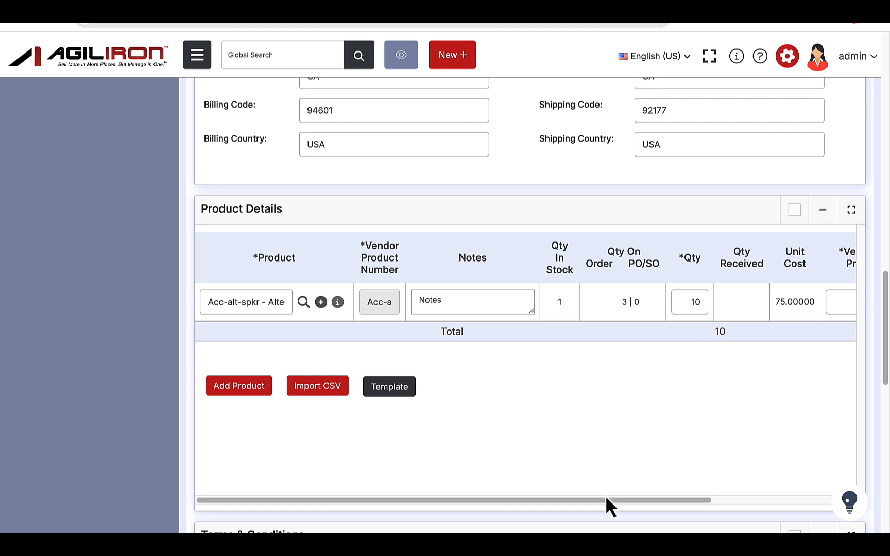
Step: Compare the Altec Speakers line's unit cost and vendor price, and set the vendor price to 82.36
{"action": "left_click_drag", "start_coordinate": [624, 497], "coordinate": [717, 497]}
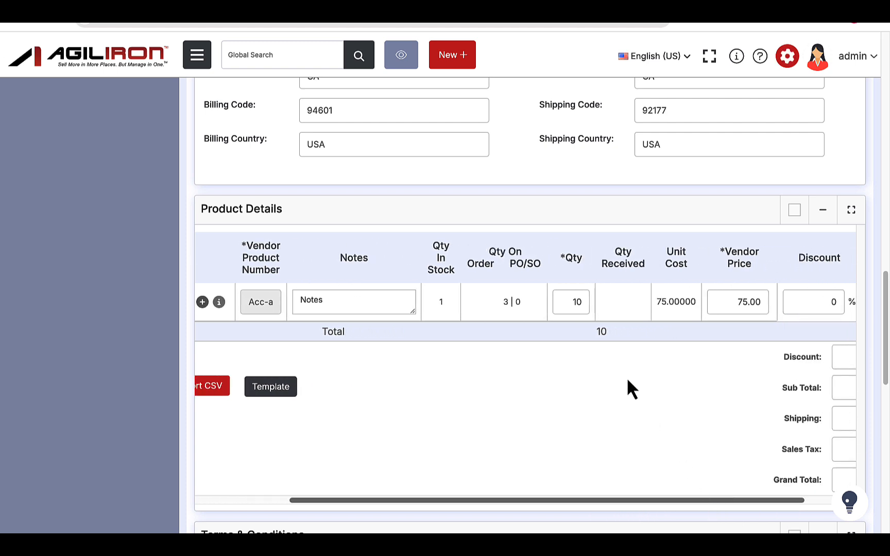
{"action": "scroll", "coordinate": [628, 388], "scroll_direction": "right", "scroll_amount": 2}
{"action": "left_click_drag", "start_coordinate": [682, 309], "coordinate": [710, 310]}
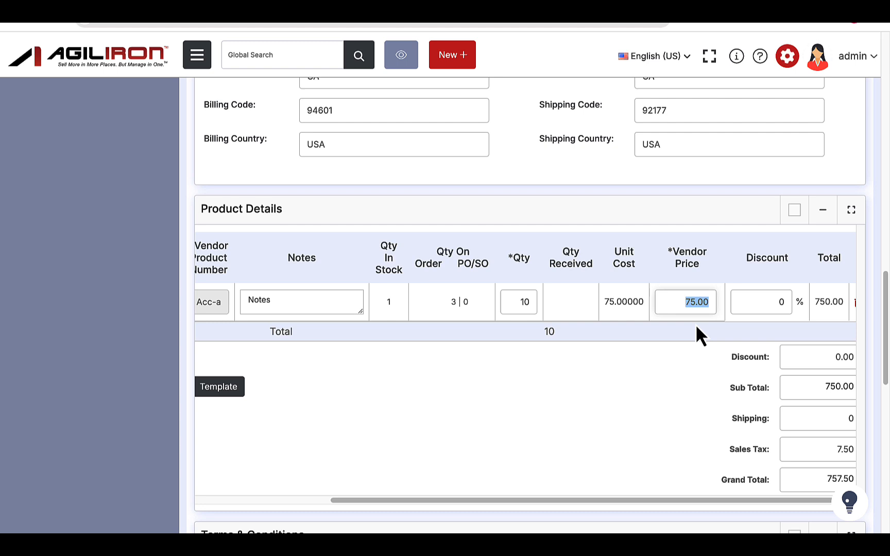
{"action": "left_click_drag", "start_coordinate": [605, 304], "coordinate": [642, 304]}
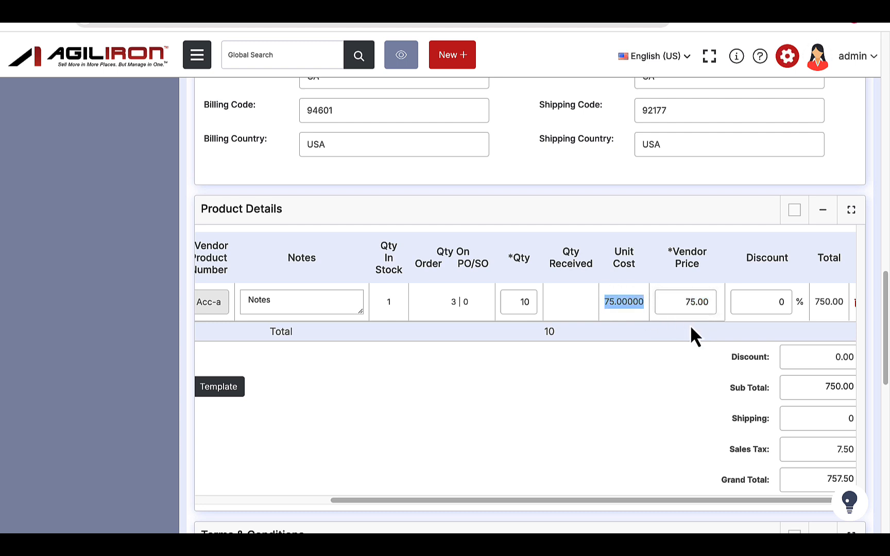
{"action": "left_click", "coordinate": [701, 324]}
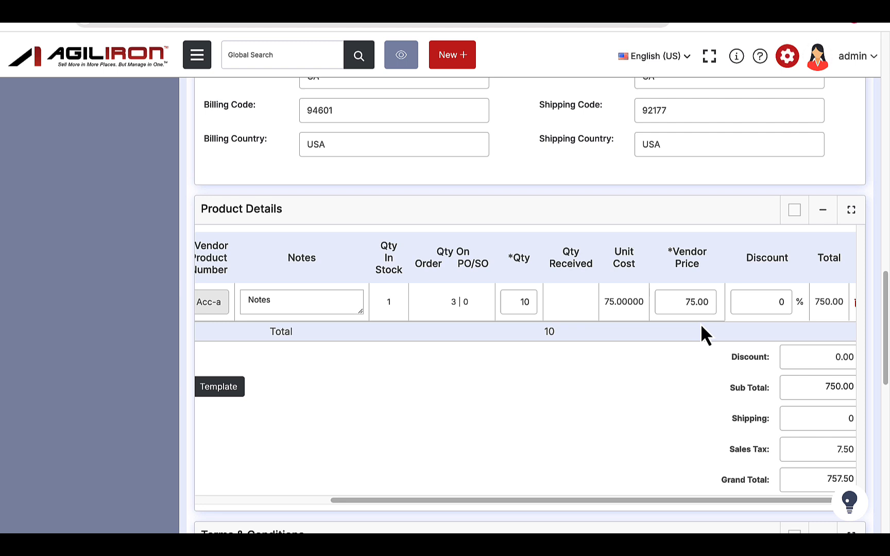
{"action": "double_click", "coordinate": [690, 305]}
{"action": "type", "text": "82.36"}
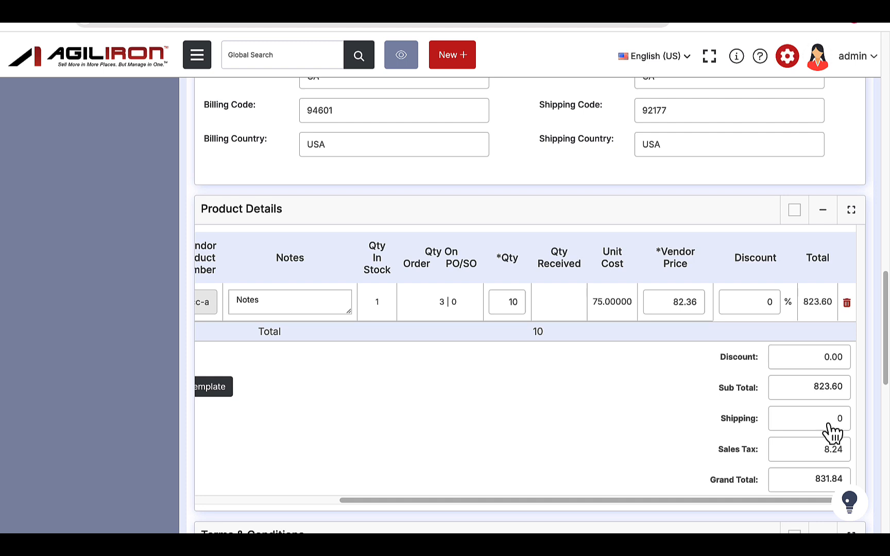
Step: Set the purchase order's shipping charge to 10
{"action": "left_click", "coordinate": [847, 431]}
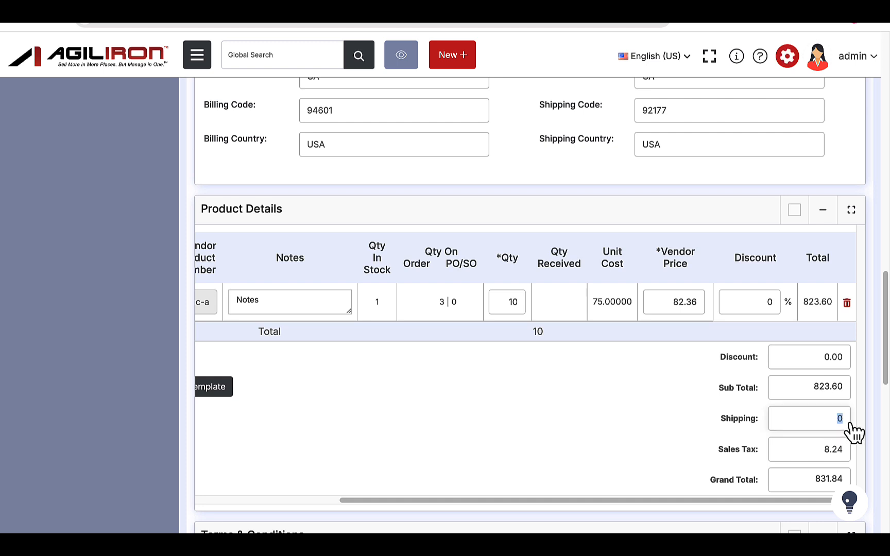
{"action": "type", "text": "10"}
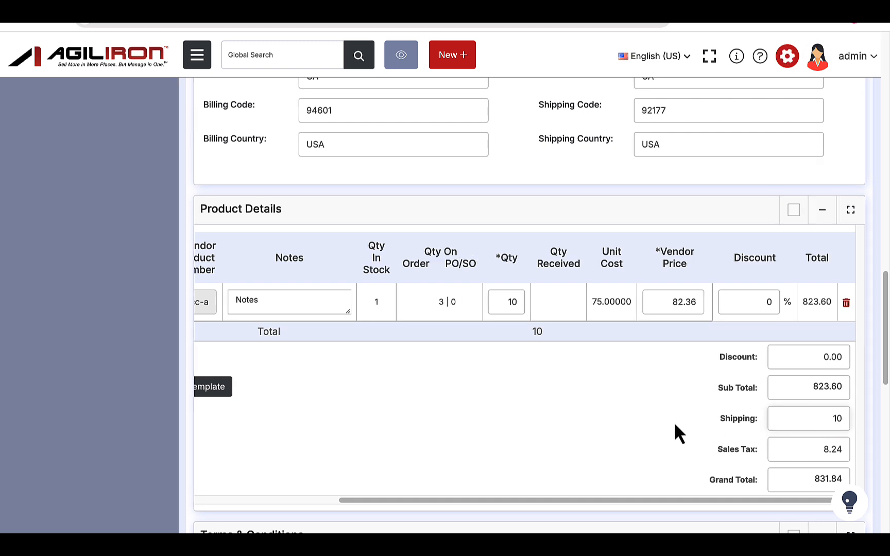
{"action": "left_click", "coordinate": [675, 424]}
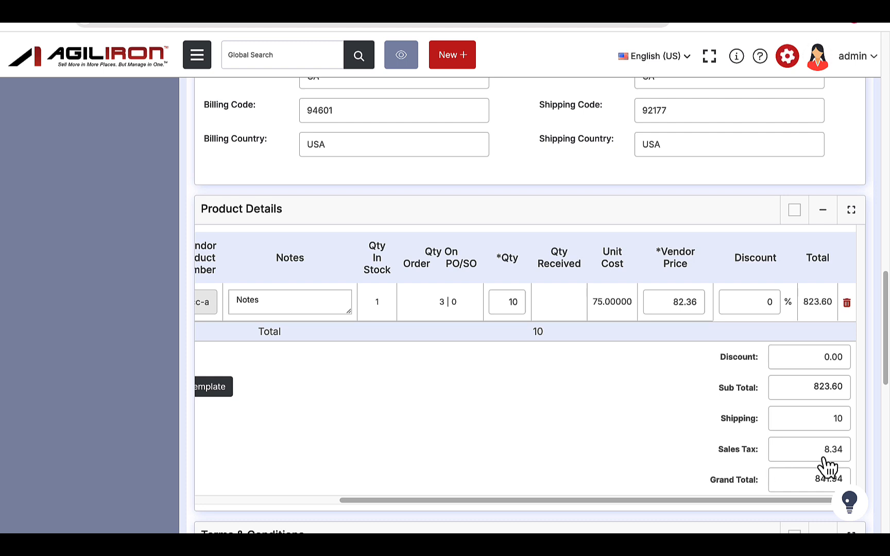
Step: Add a second product line for the Logitech speakers (Acc-log-spkr) with a quantity of 10
{"action": "scroll", "coordinate": [827, 466], "scroll_direction": "down", "scroll_amount": 1}
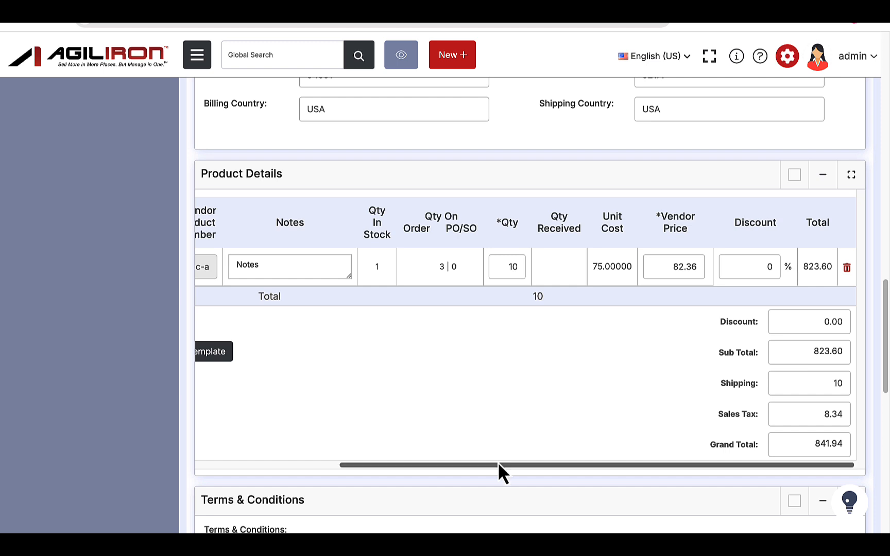
{"action": "left_click_drag", "start_coordinate": [498, 462], "coordinate": [356, 462]}
{"action": "left_click", "coordinate": [226, 355]}
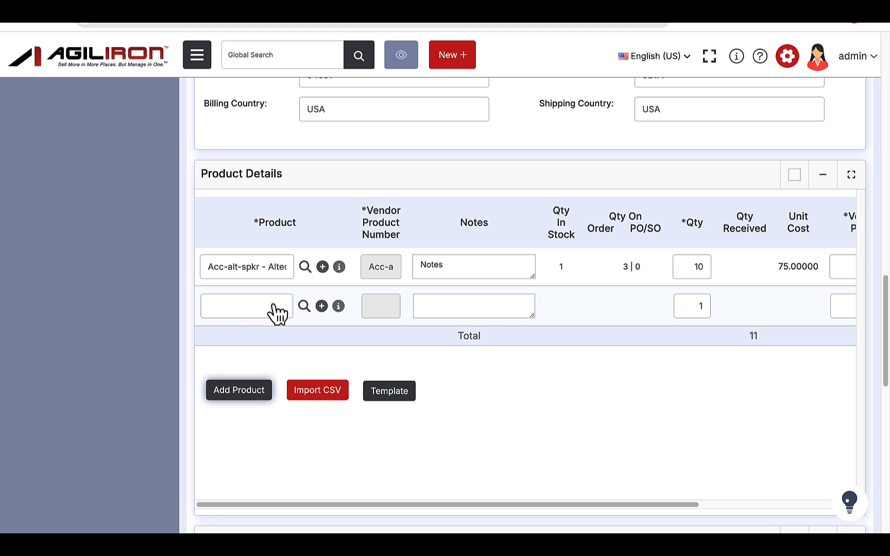
{"action": "left_click", "coordinate": [303, 307]}
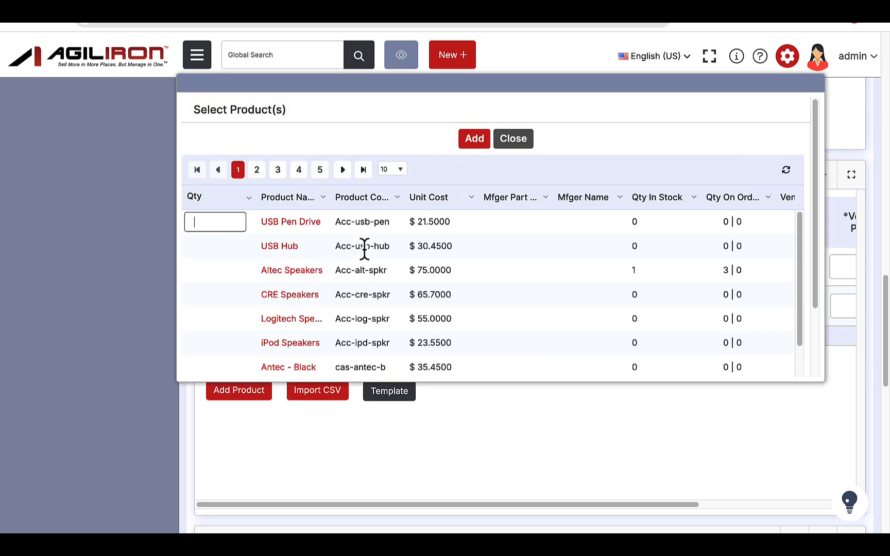
{"action": "left_click", "coordinate": [227, 295]}
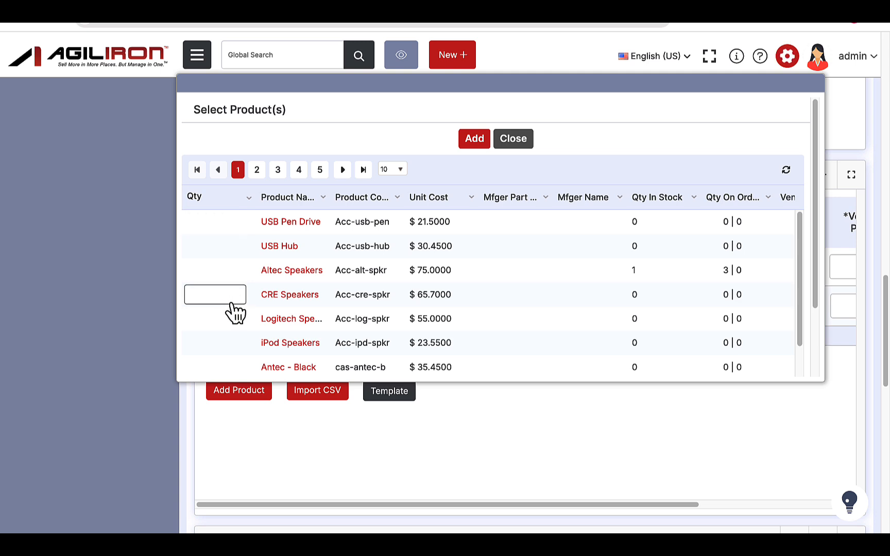
{"action": "left_click", "coordinate": [215, 314]}
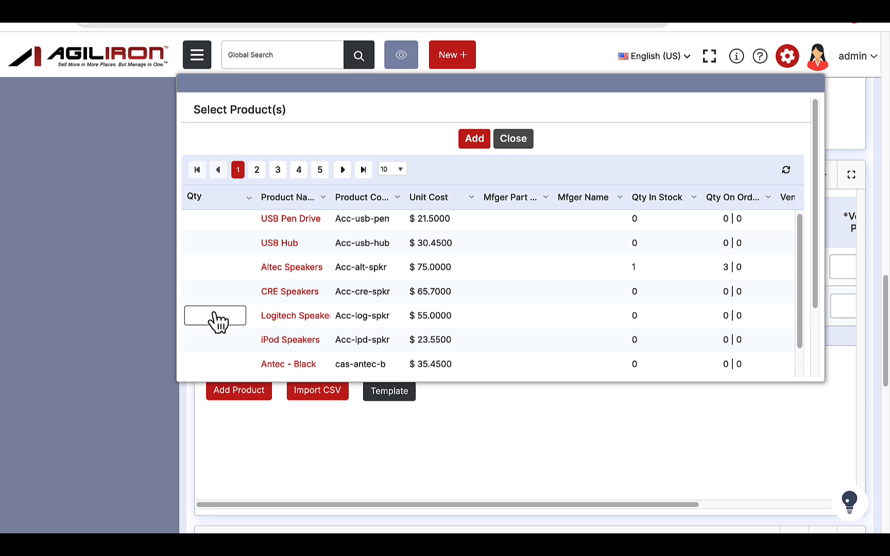
{"action": "type", "text": "10"}
{"action": "left_click", "coordinate": [462, 332]}
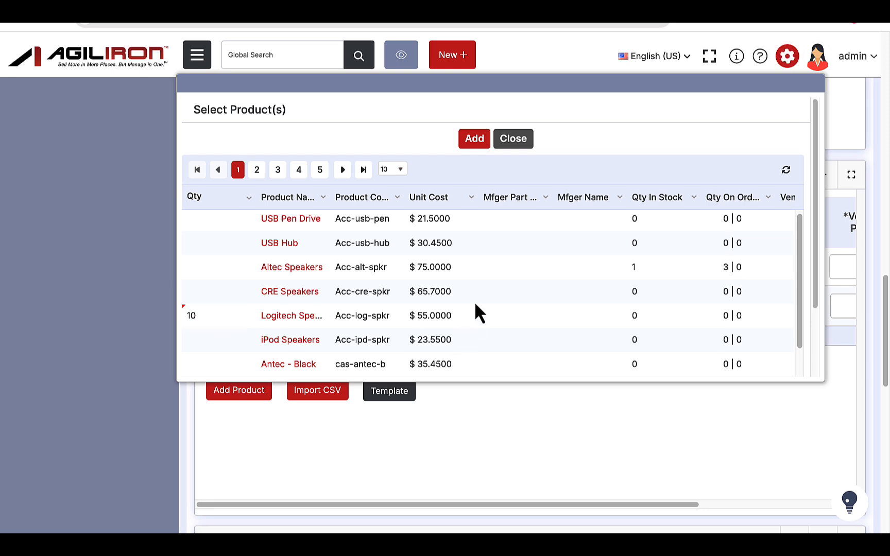
{"action": "left_click", "coordinate": [475, 145]}
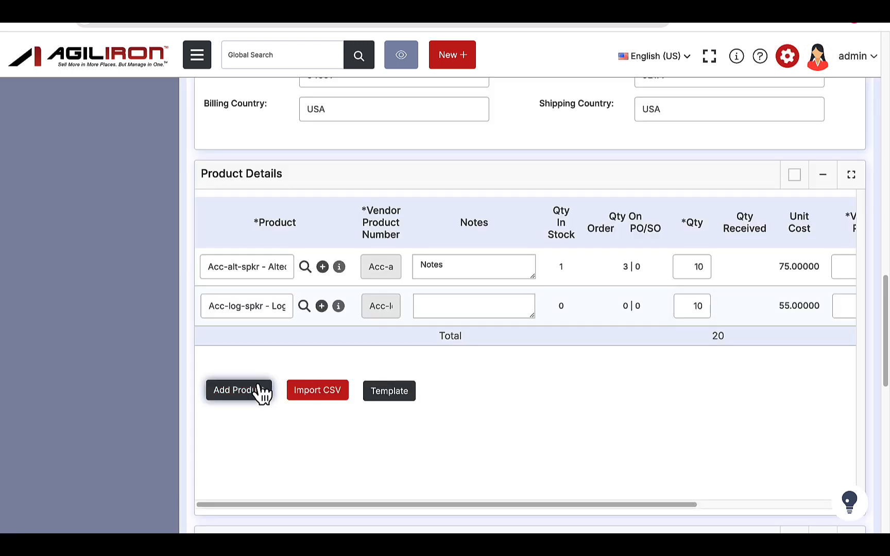
Step: Add a third product line for the Microsoft keyboard kb-ms-027 with a quantity of 3
{"action": "left_click", "coordinate": [258, 391]}
{"action": "left_click", "coordinate": [305, 345]}
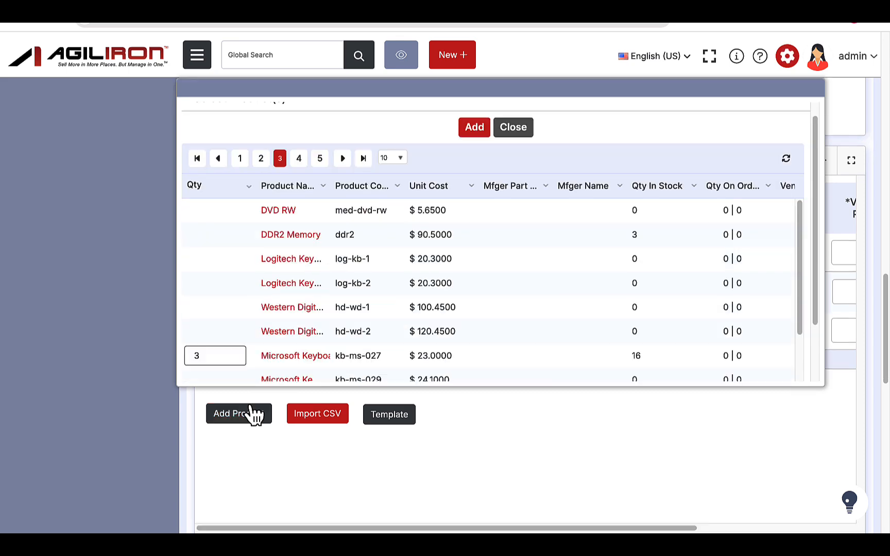
{"action": "left_click", "coordinate": [474, 135]}
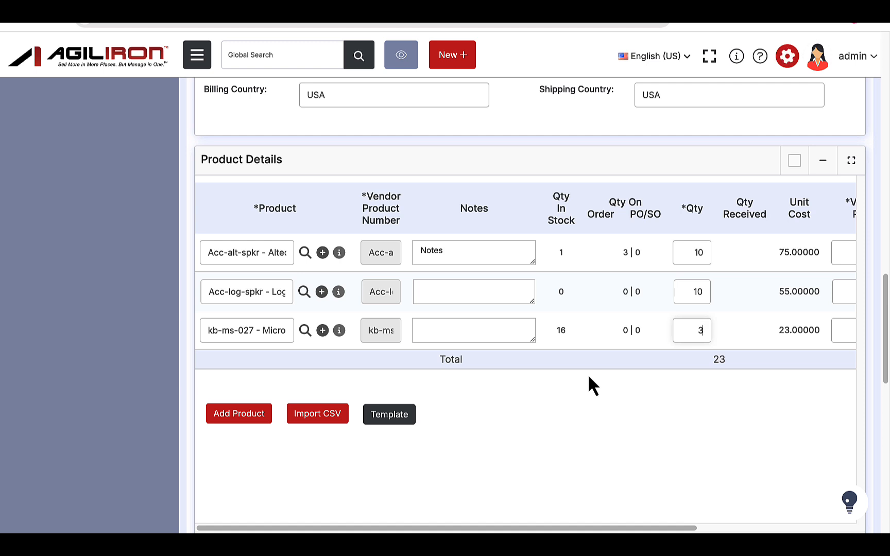
Step: Enter "Notes" as the purchase order's description and save the purchase order
{"action": "scroll", "coordinate": [552, 365], "scroll_direction": "down", "scroll_amount": 3}
{"action": "scroll", "coordinate": [552, 364], "scroll_direction": "down", "scroll_amount": 2}
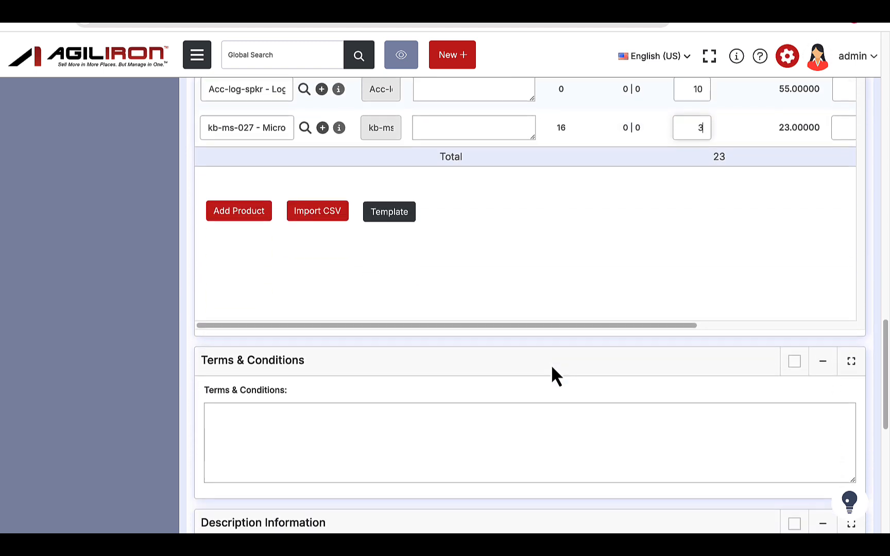
{"action": "scroll", "coordinate": [553, 365], "scroll_direction": "down", "scroll_amount": 2}
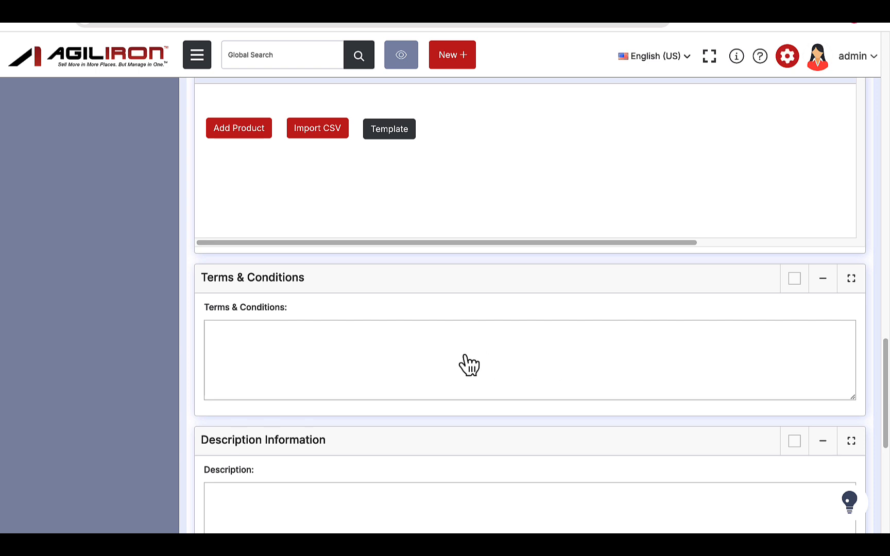
{"action": "scroll", "coordinate": [497, 366], "scroll_direction": "down", "scroll_amount": 1}
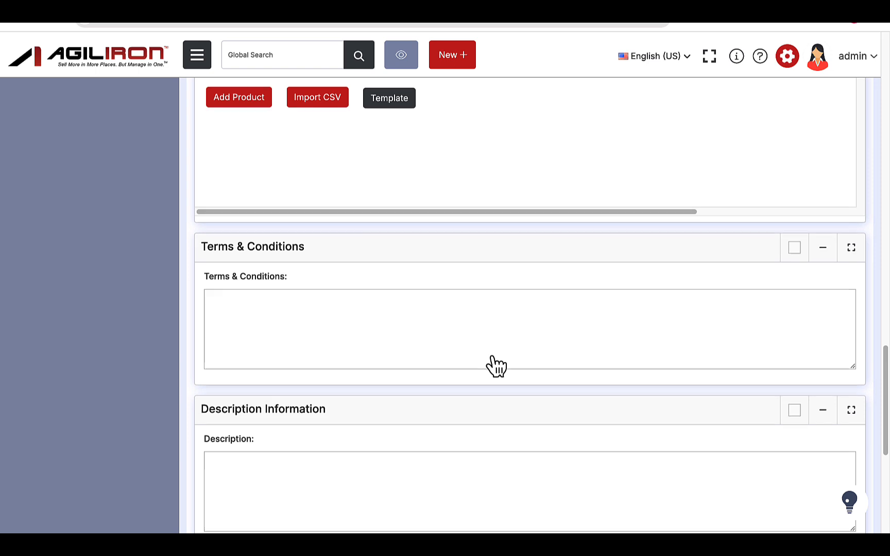
{"action": "scroll", "coordinate": [495, 366], "scroll_direction": "down", "scroll_amount": 2}
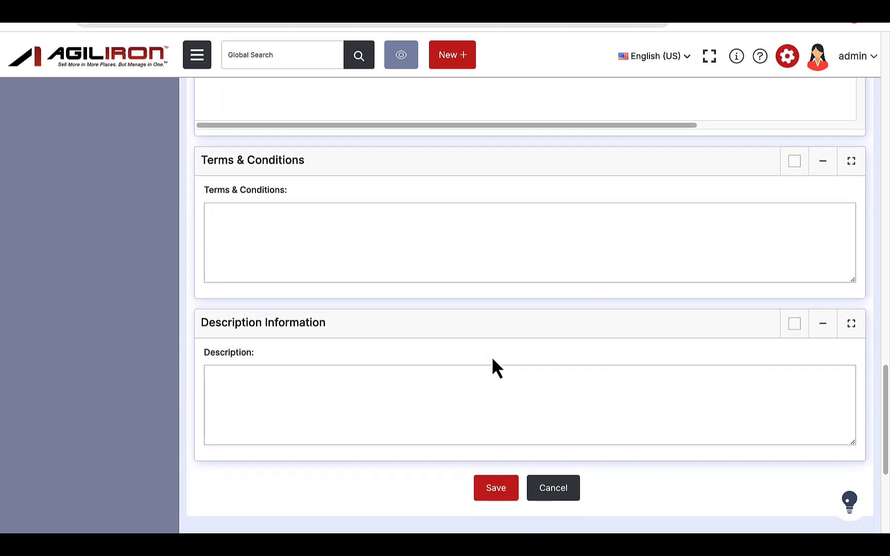
{"action": "scroll", "coordinate": [494, 366], "scroll_direction": "down", "scroll_amount": 2}
{"action": "left_click", "coordinate": [455, 344]}
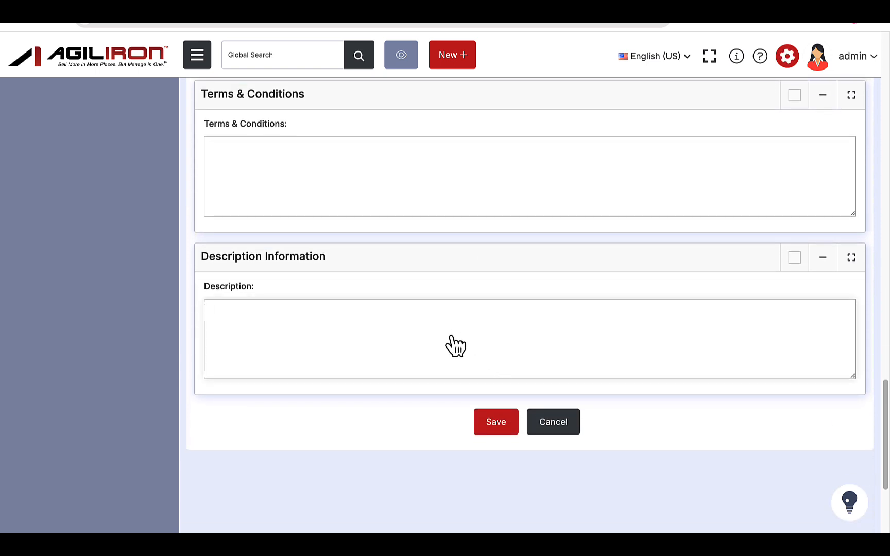
{"action": "type", "text": "Notes"}
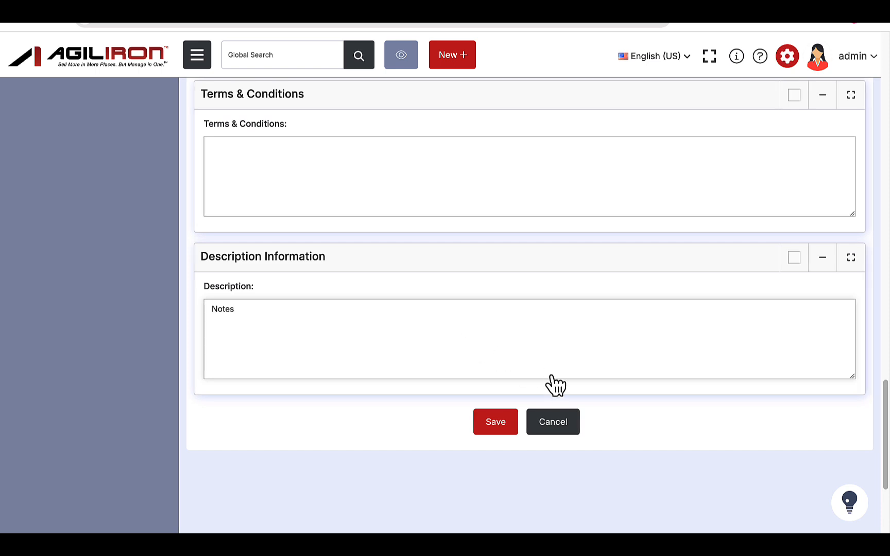
{"action": "left_click", "coordinate": [507, 425]}
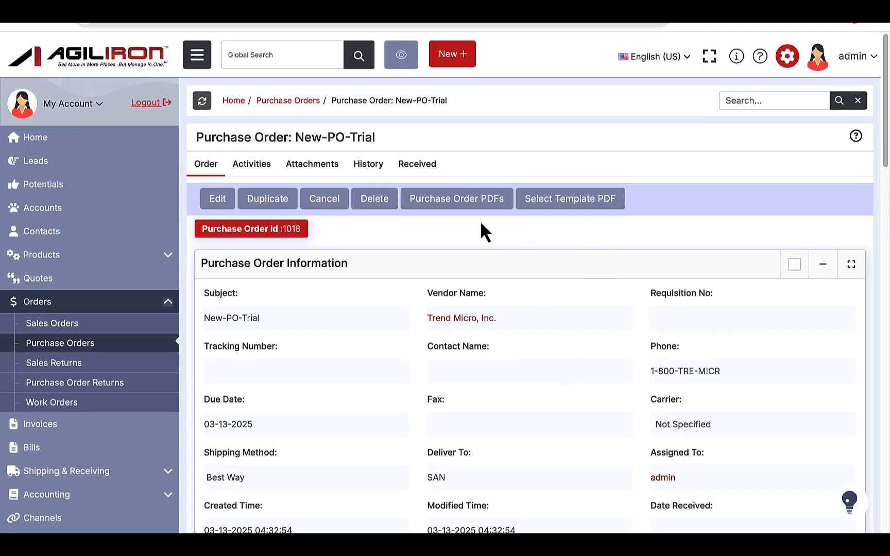
Step: Examine the print and email options for the saved purchase order's PDF and dismiss them
{"action": "left_click", "coordinate": [461, 201]}
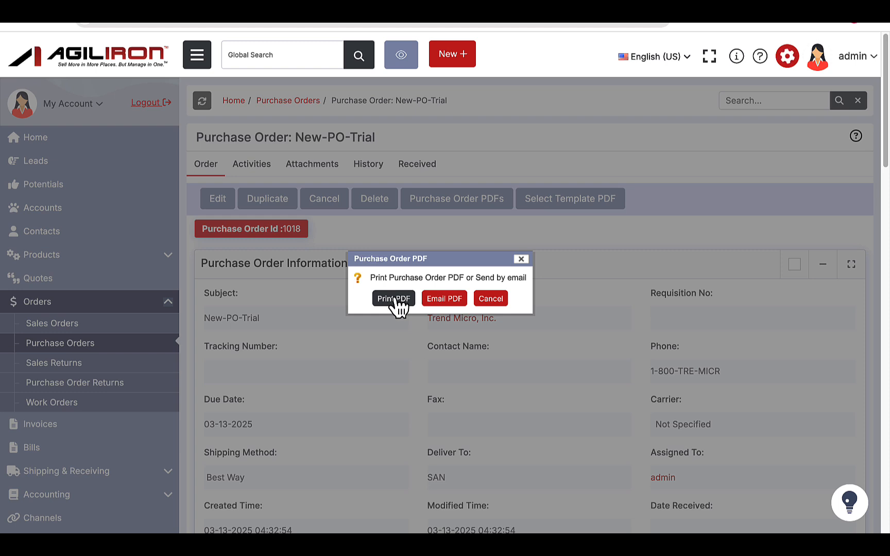
{"action": "left_click", "coordinate": [521, 259]}
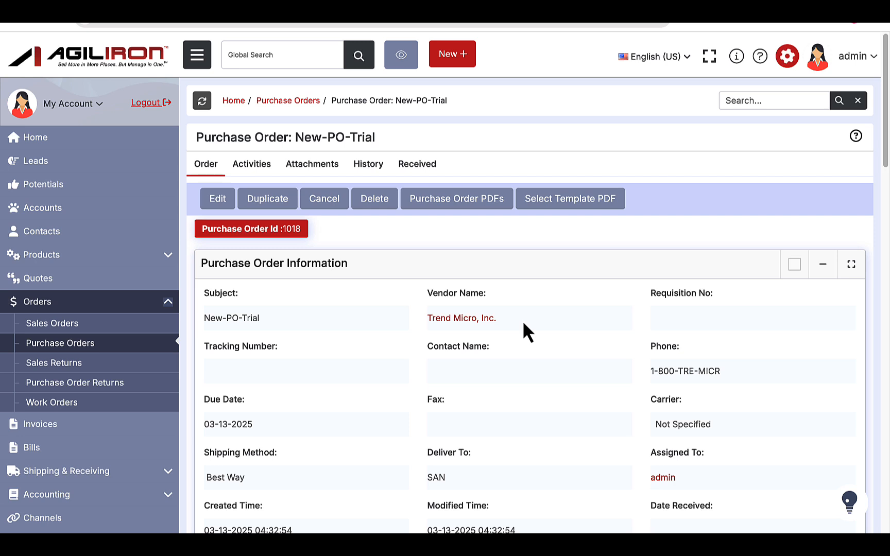